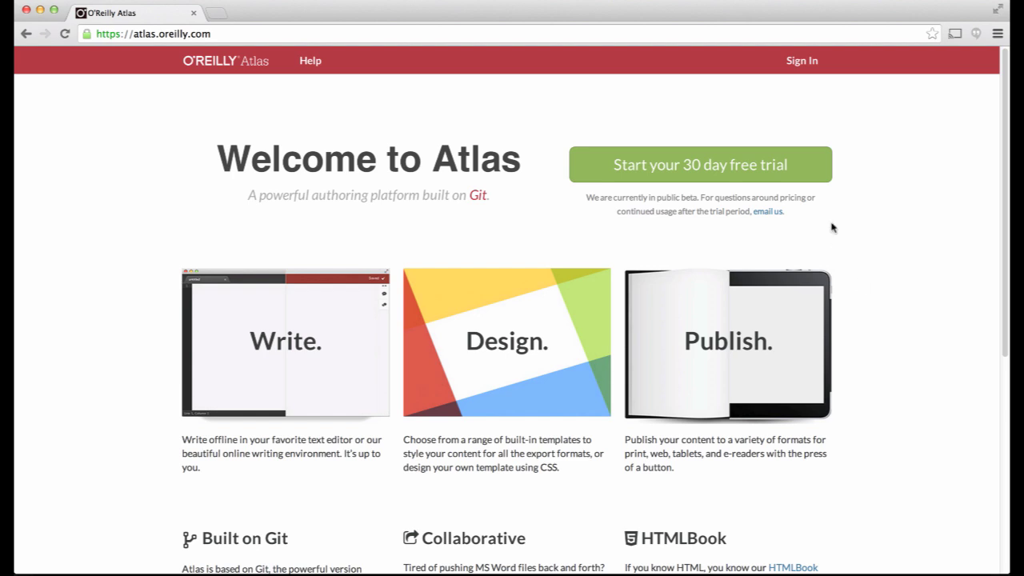
Sign in to Atlas with the saved e-mail address and the account password.
click(801, 63)
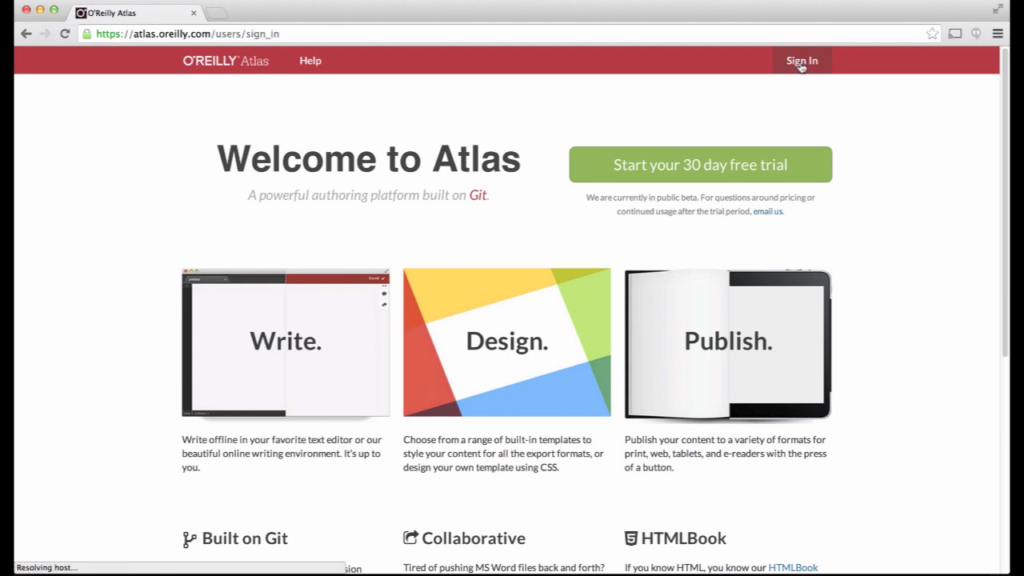
text(sanders)
key(Down)
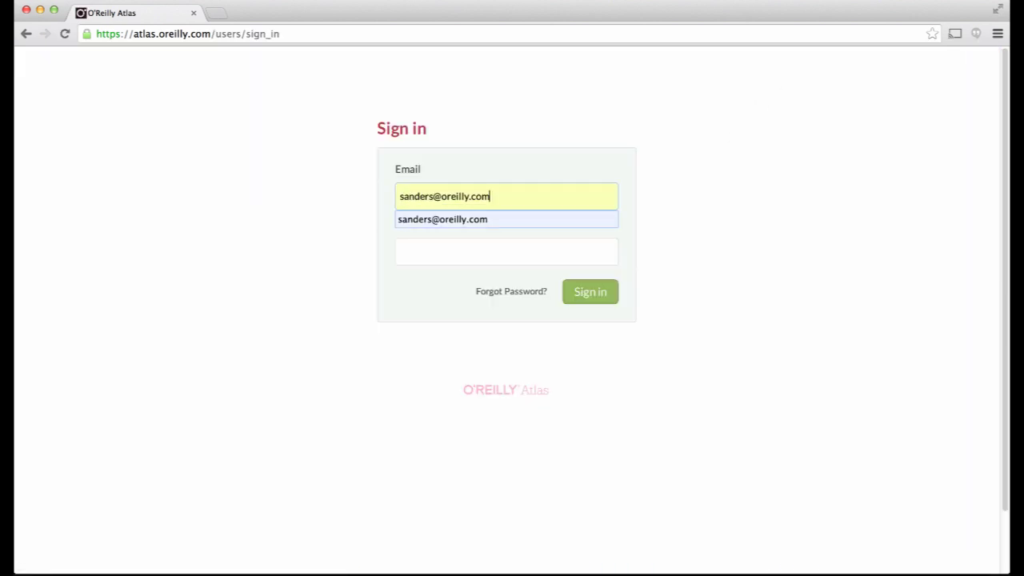
key(Tab)
text(************)
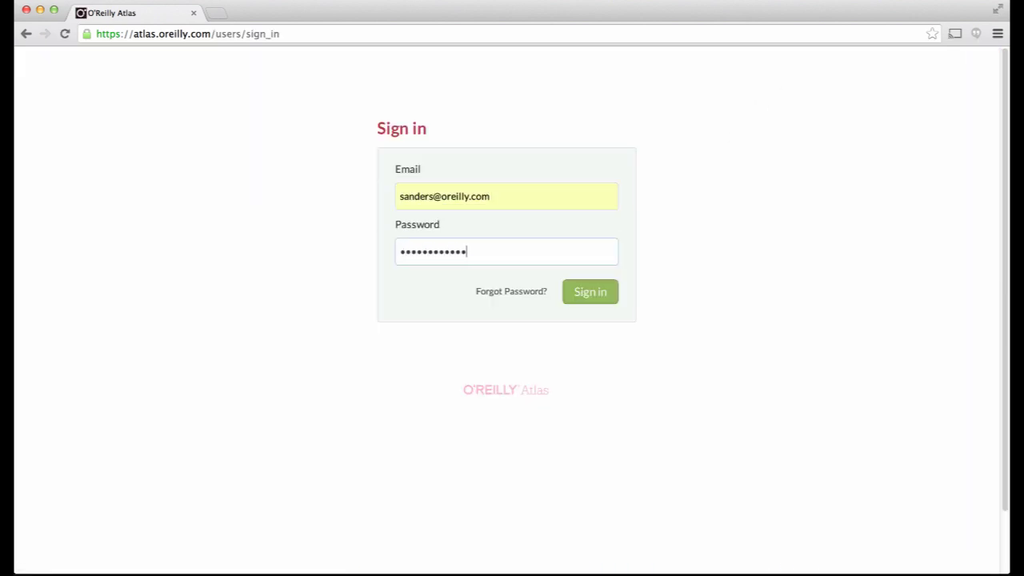
click(581, 293)
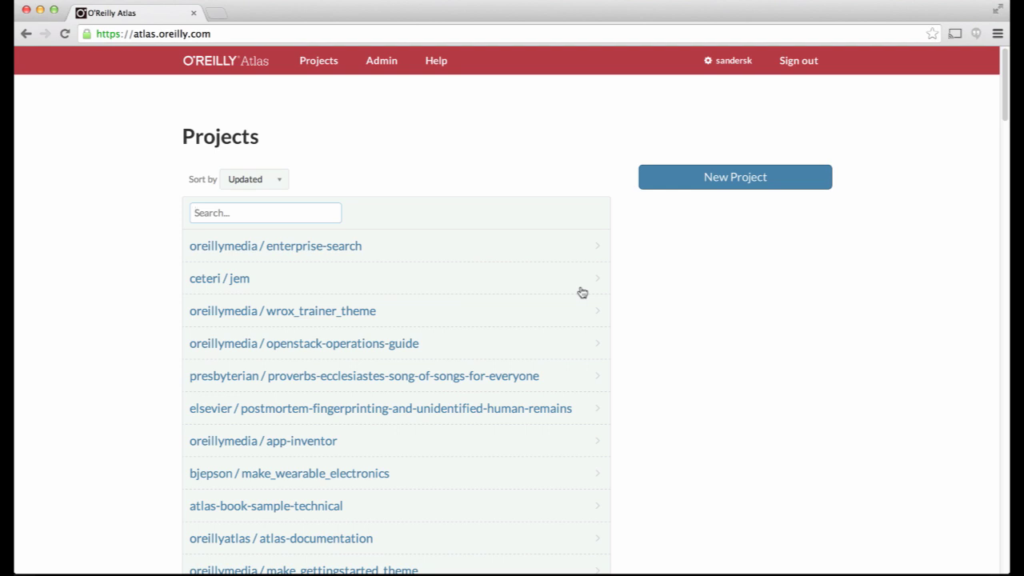
Start a new project from the Projects dashboard.
click(718, 188)
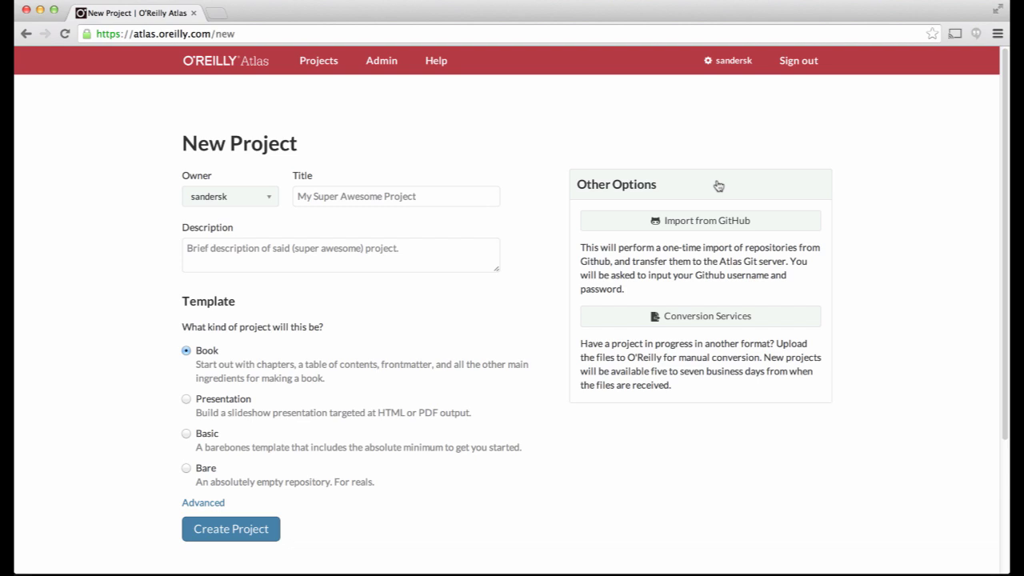
Make oreillymedia the new project's owner, then go to the account settings.
click(265, 198)
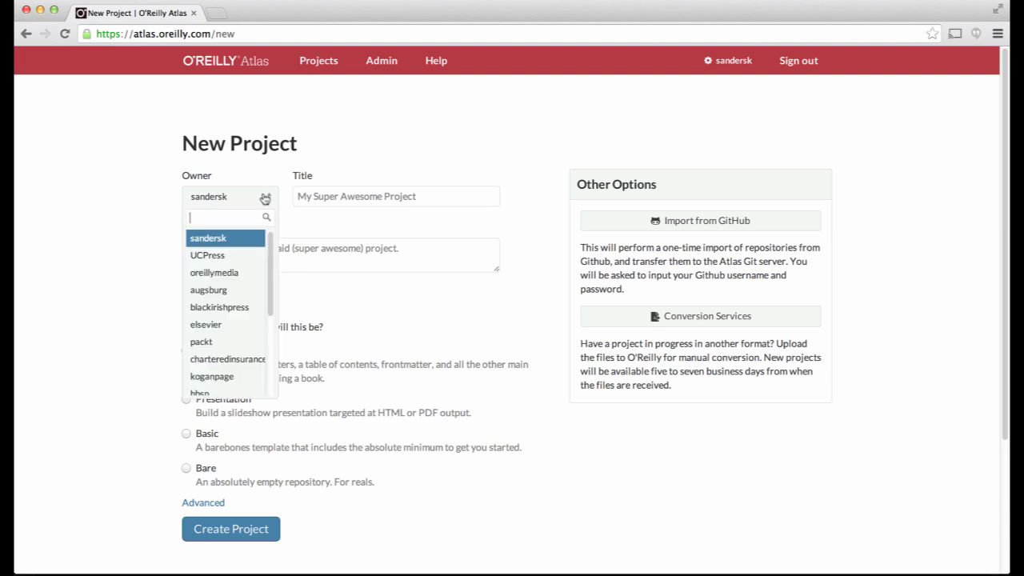
click(232, 275)
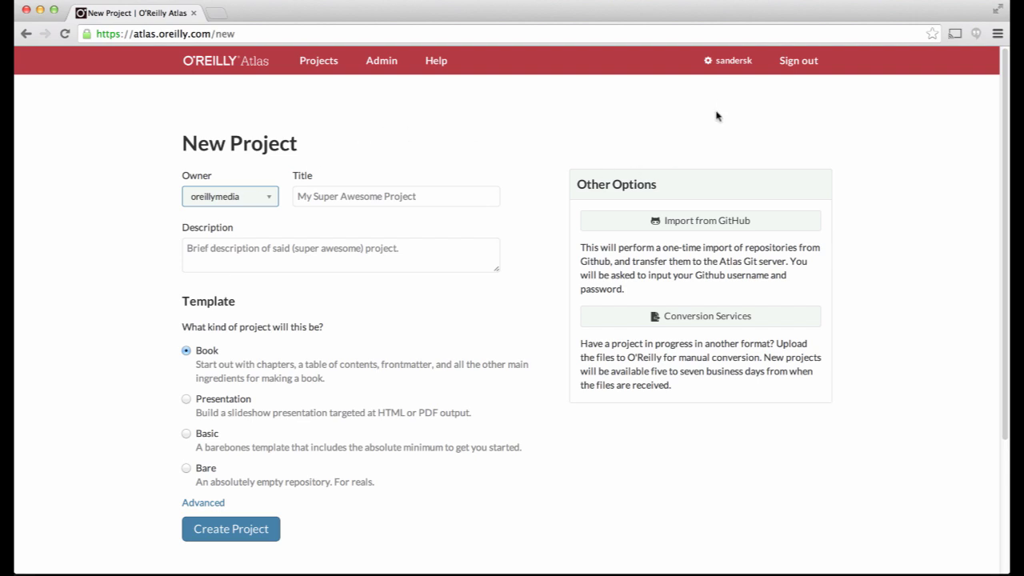
click(724, 68)
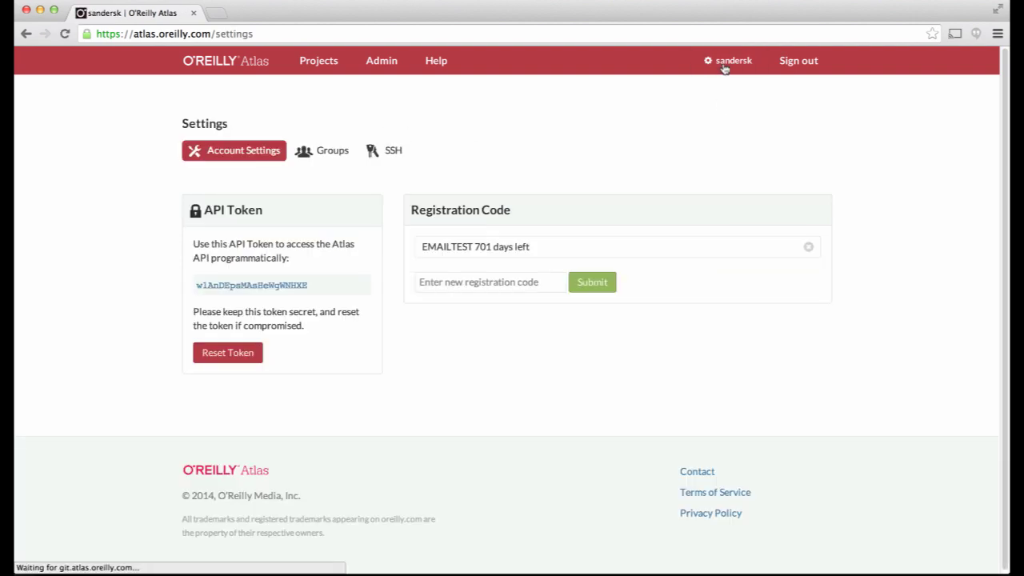
Review the oreillymedia group's members under Groups, then return to the New Project form.
click(326, 159)
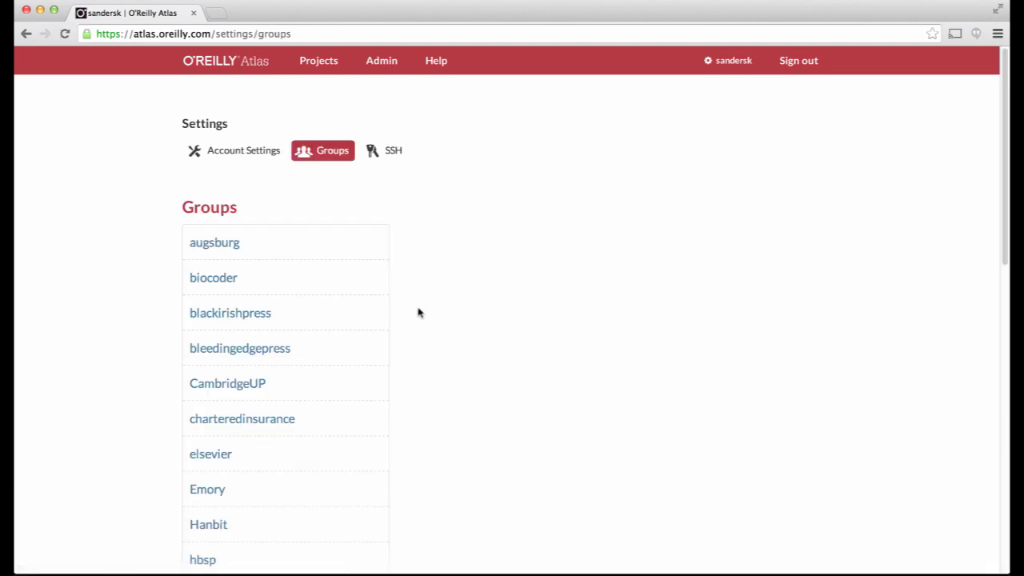
scroll(418, 312, down, 3)
scroll(418, 312, down, 5)
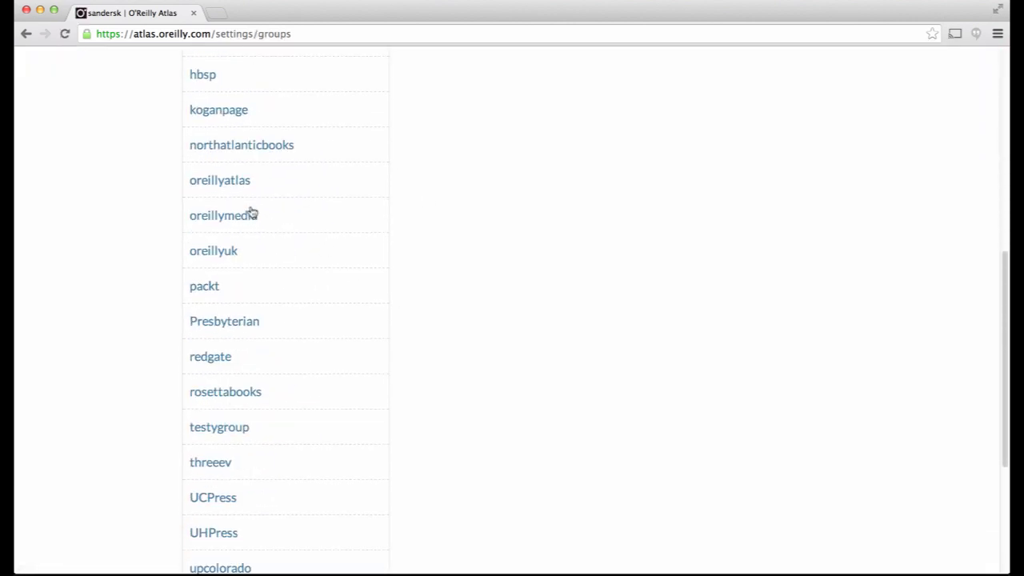
click(251, 213)
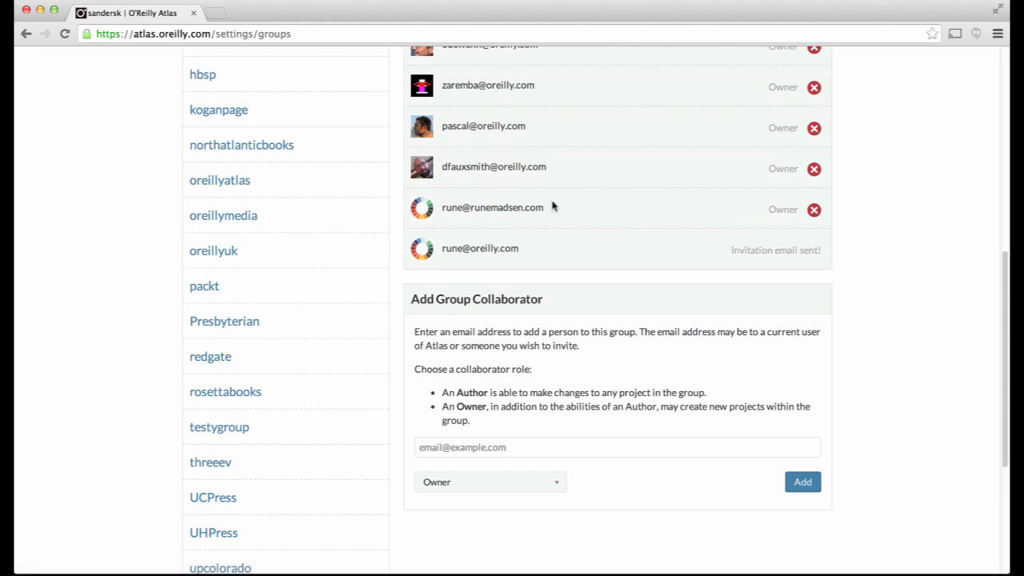
scroll(552, 206, up, 4)
scroll(552, 206, up, 1)
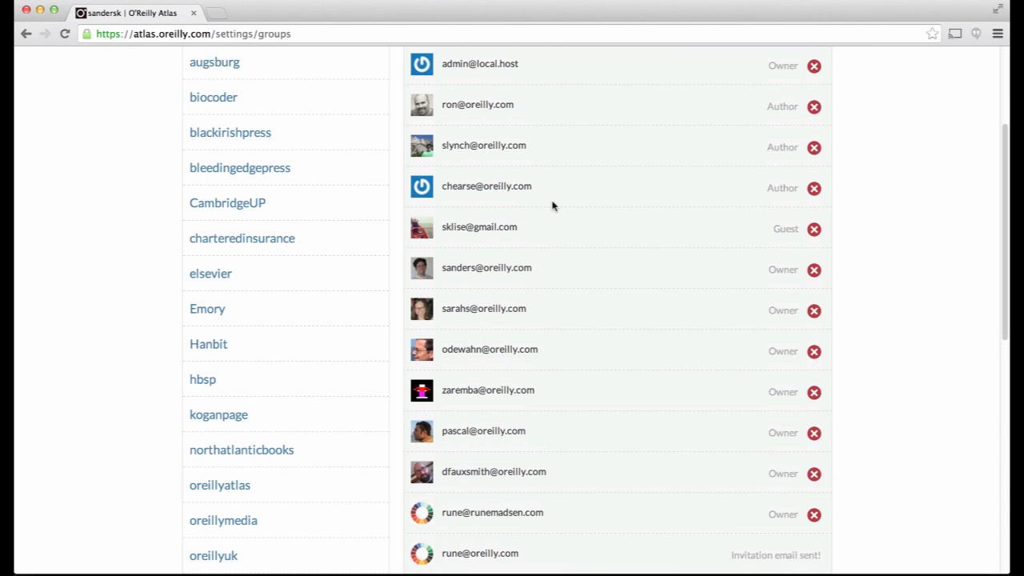
click(26, 33)
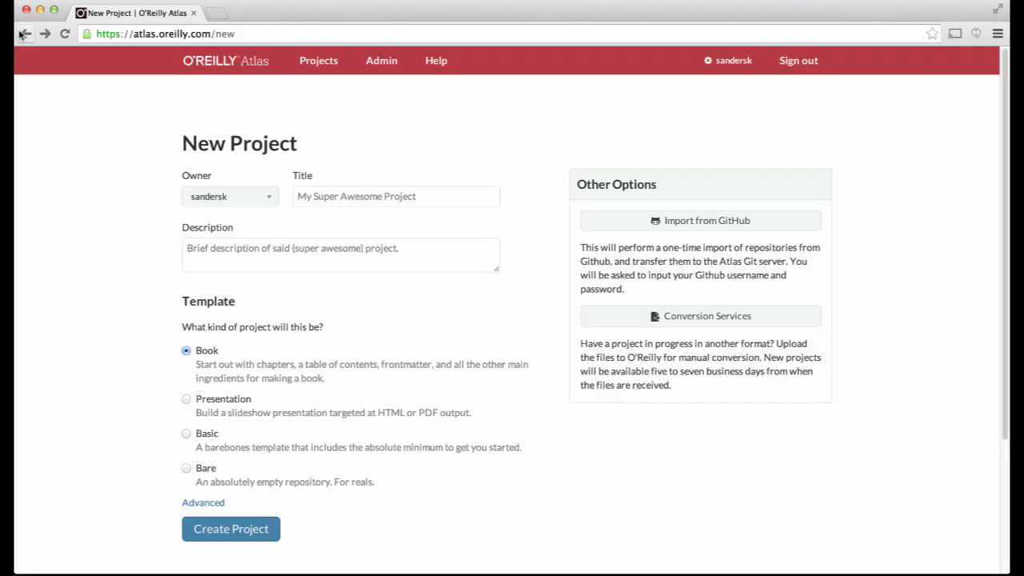
Create a Book project 'The Dancing Kitten' with the pasted ballroom-champion kitten description.
click(338, 203)
text(T)
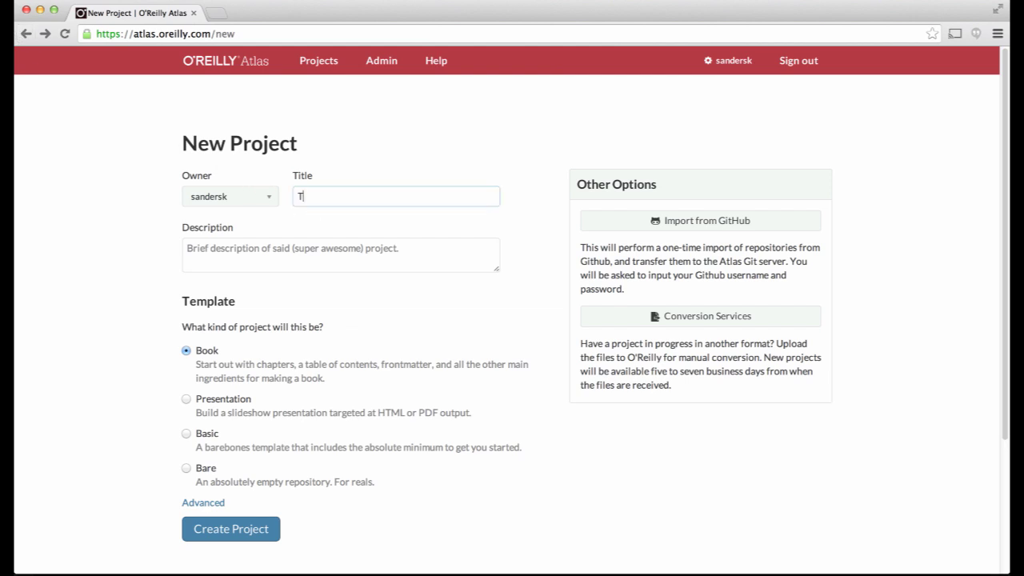
text(he Dancing Kitten)
click(187, 248)
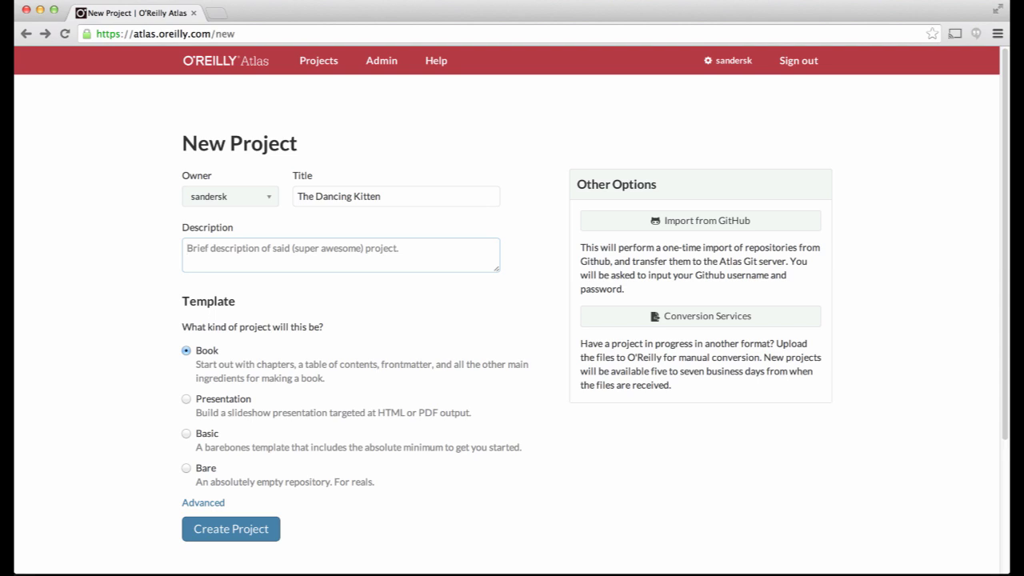
text(The inspiring tale of Fluffy, the six-month-old Abyssinian who won the 2014 US Feline Ballroom Championship)
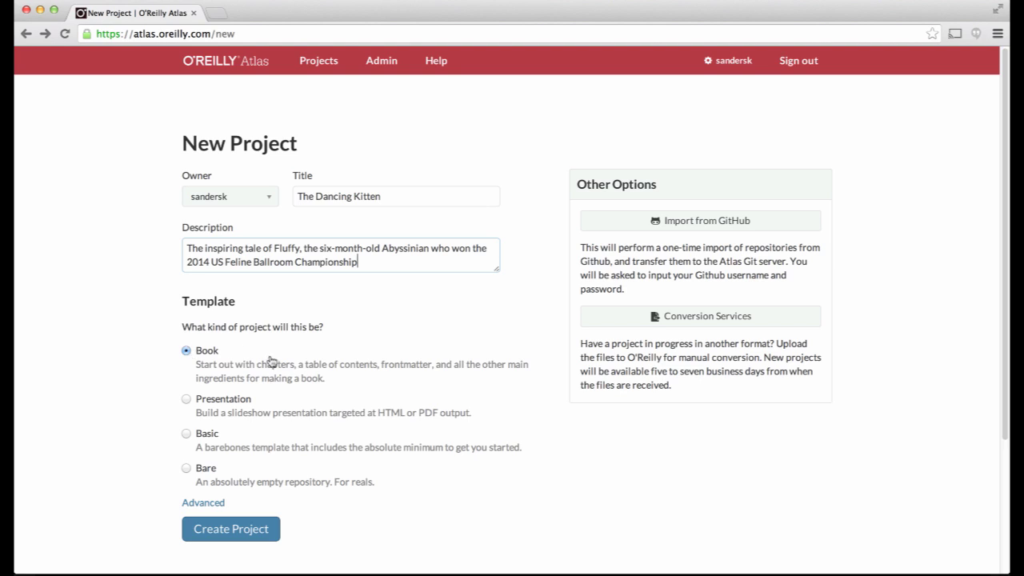
click(245, 531)
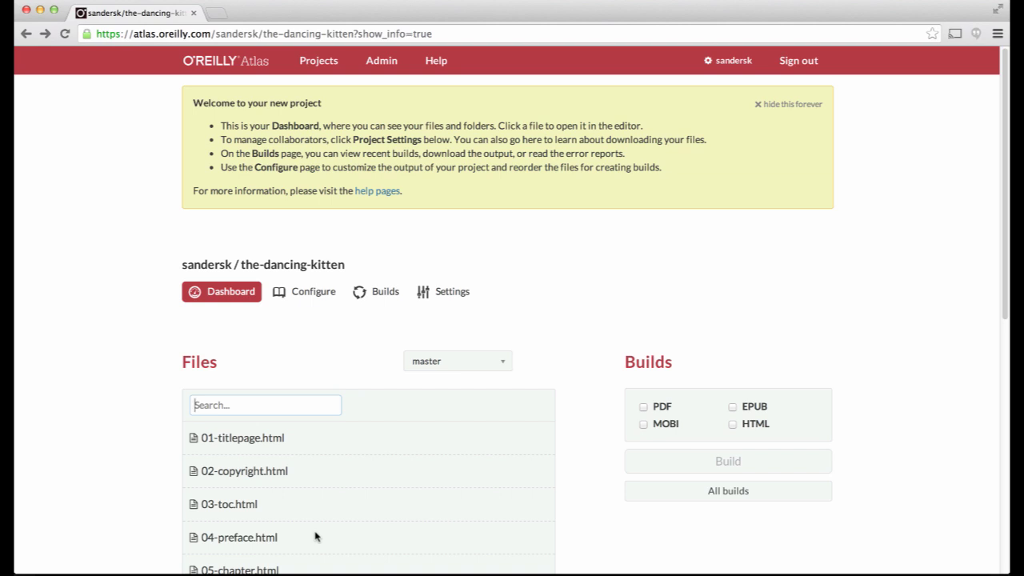
Look through The Dancing Kitten's file list and open GETTING-STARTED.html in the editor.
scroll(316, 536, down, 2)
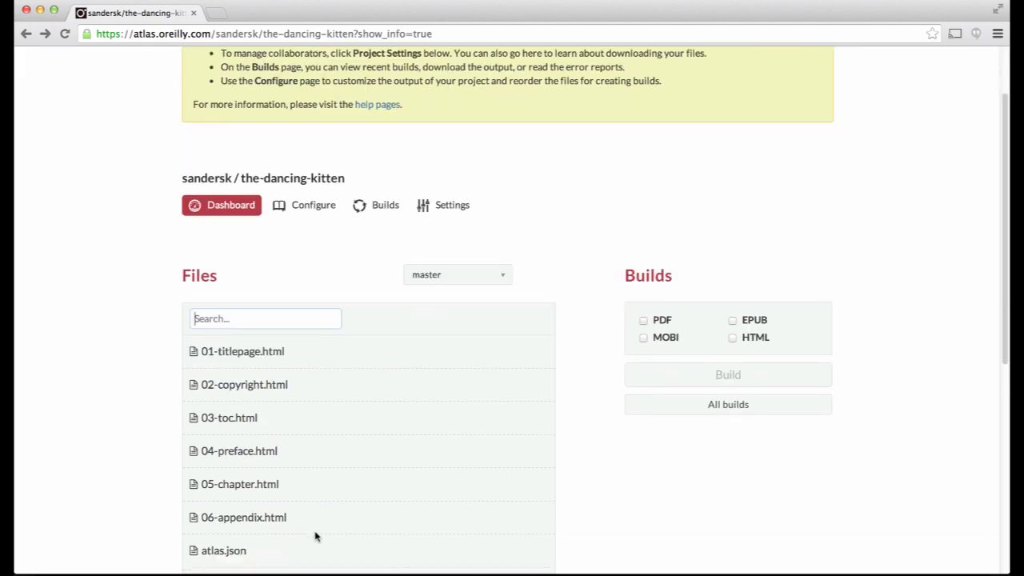
scroll(316, 536, down, 4)
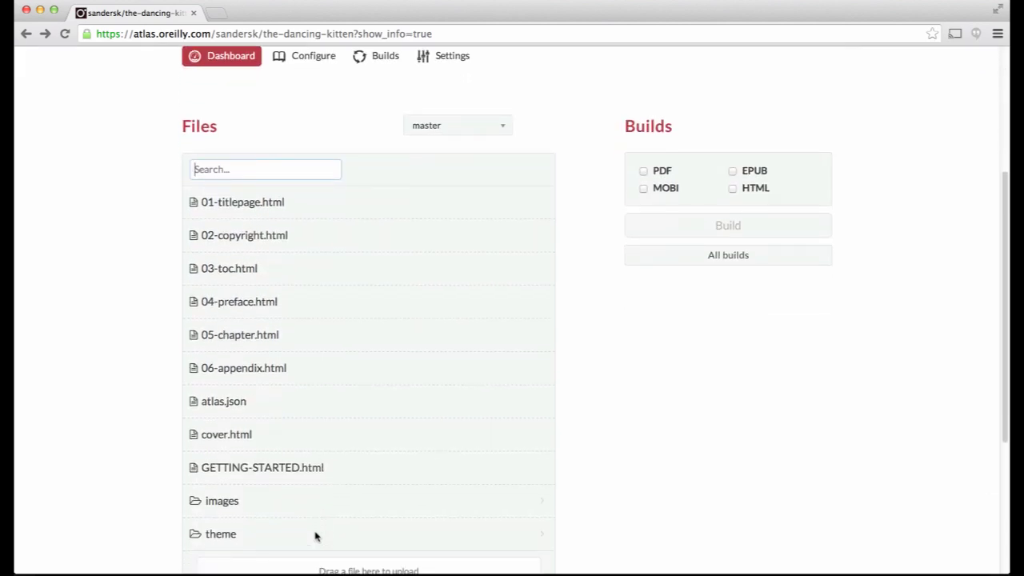
scroll(316, 536, up, 1)
scroll(316, 536, up, 1)
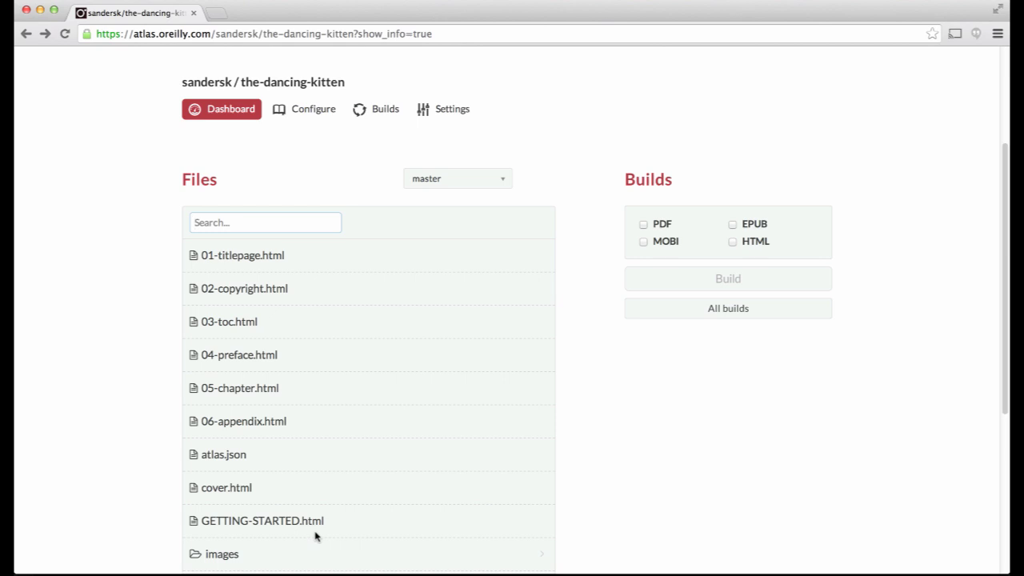
click(315, 532)
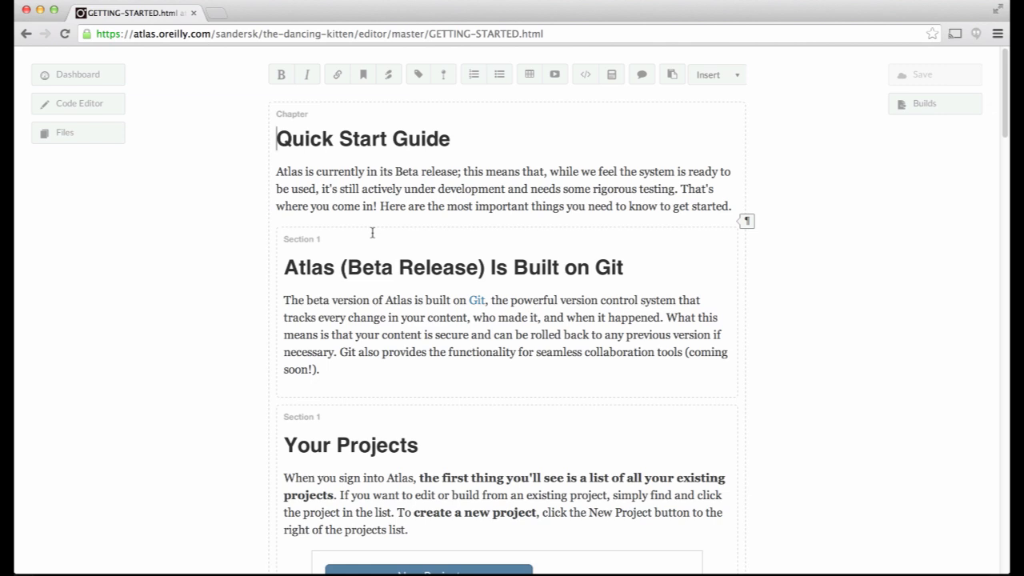
Replace the 05-chapter.html heading 'Chapter Title' with 'Fluffy's first Rumba', then return to the dashboard.
click(25, 33)
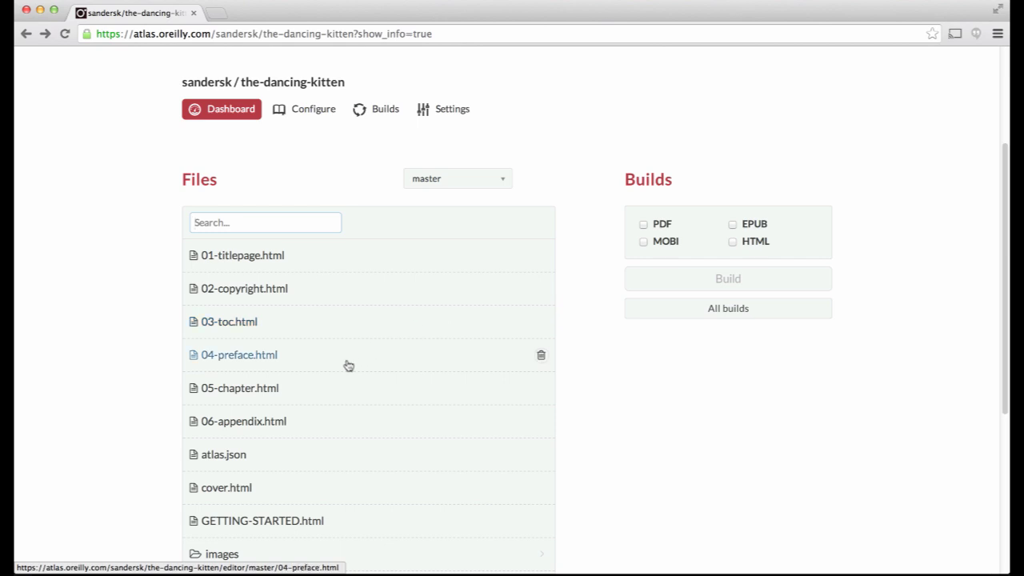
click(268, 389)
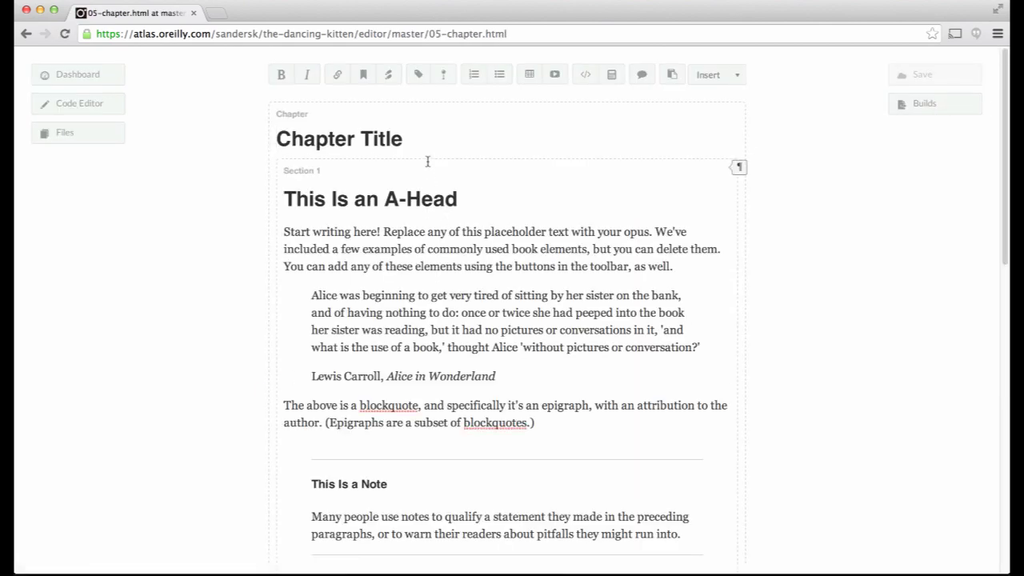
drag(410, 141, 277, 138)
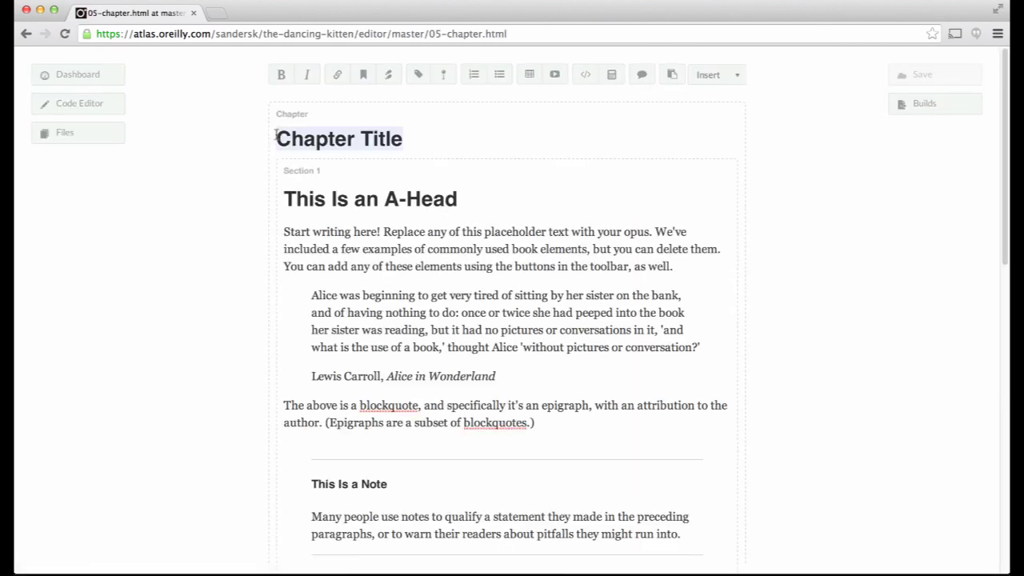
text(Fluffy's first )
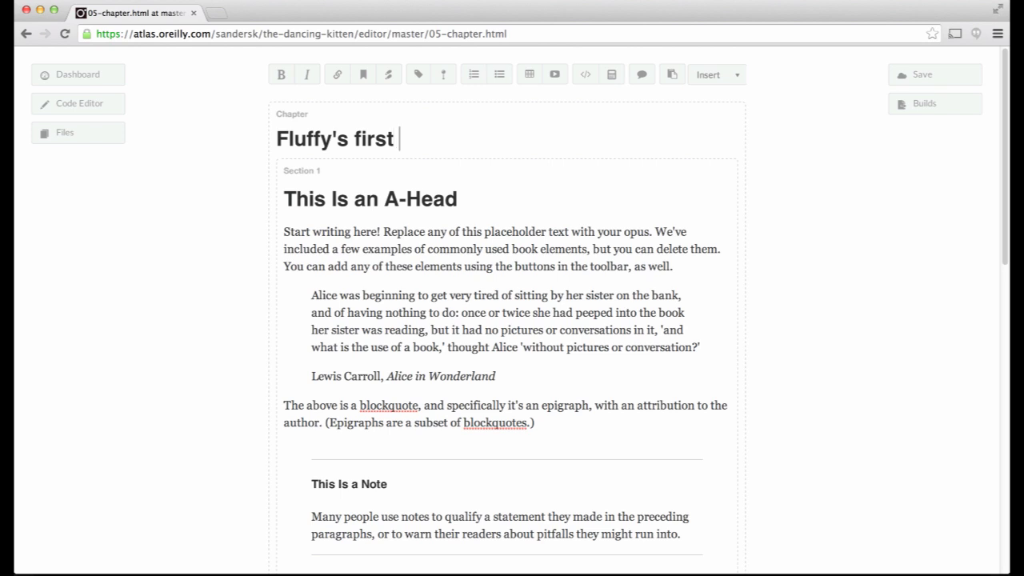
text(Rumba)
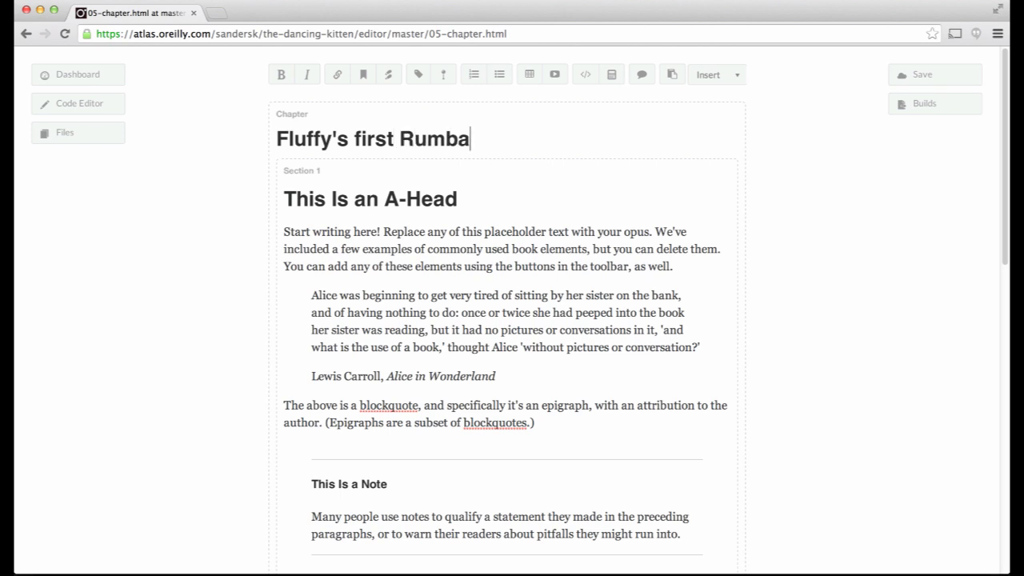
click(54, 74)
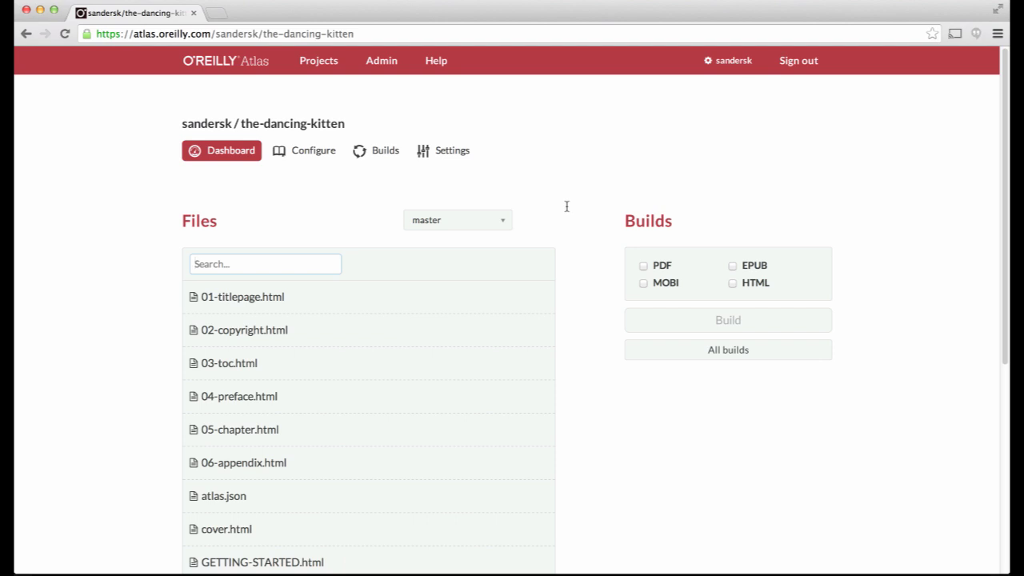
Create a Basic-template project 'Agile Crochet' with the pasted doilies software-methodology description.
click(253, 62)
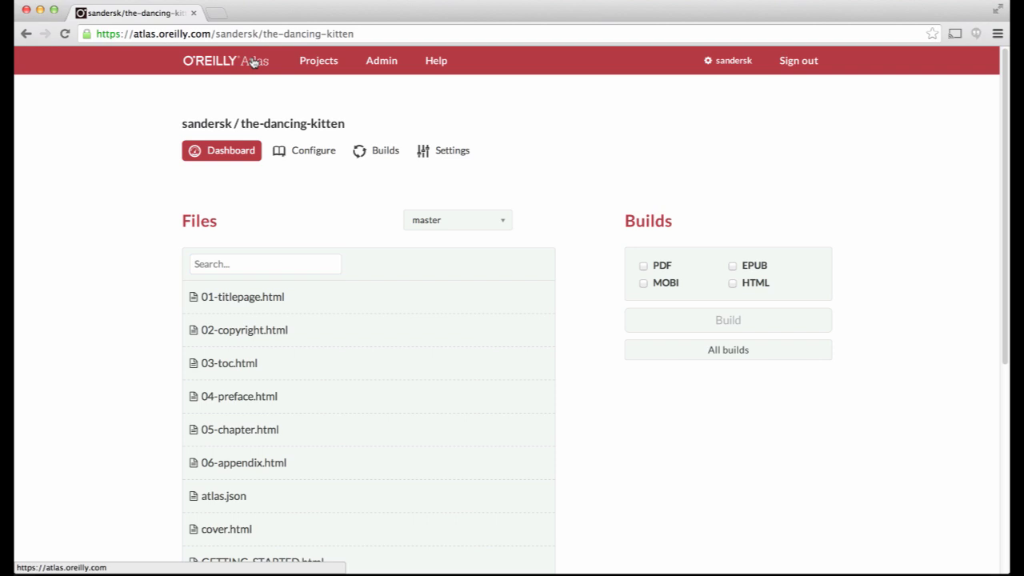
click(743, 176)
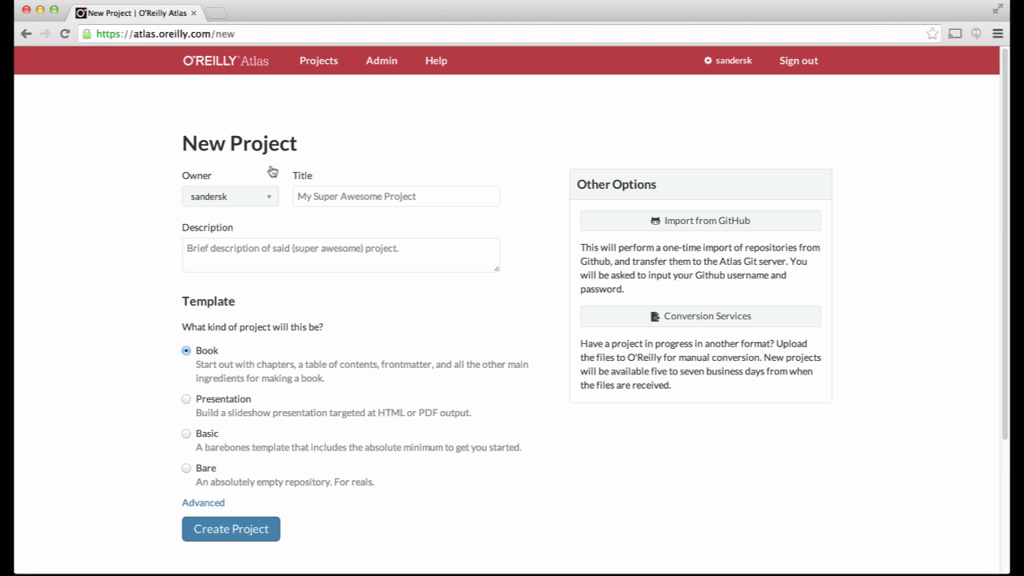
click(354, 202)
text(Ag)
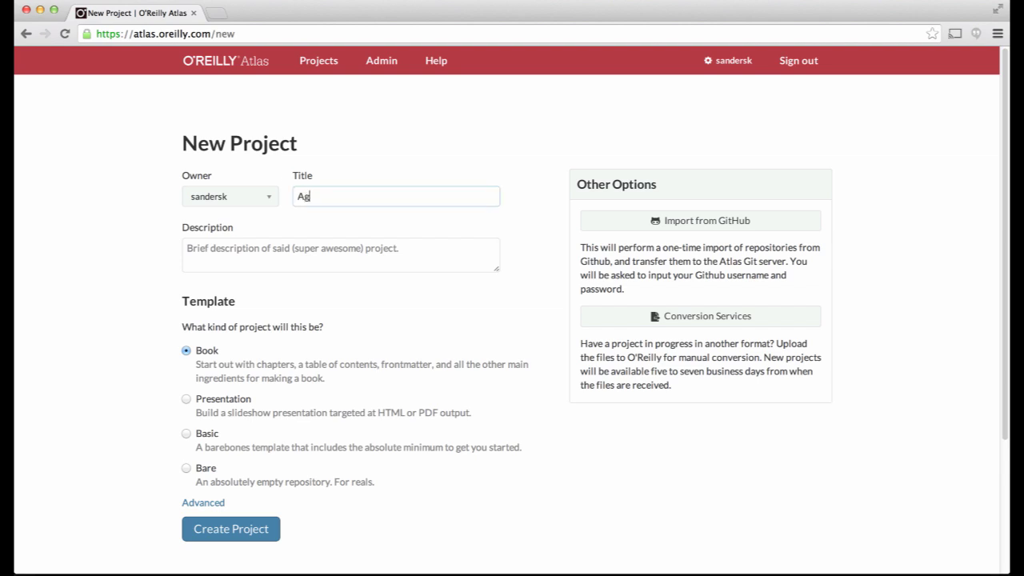
text(ile Crochet)
click(188, 249)
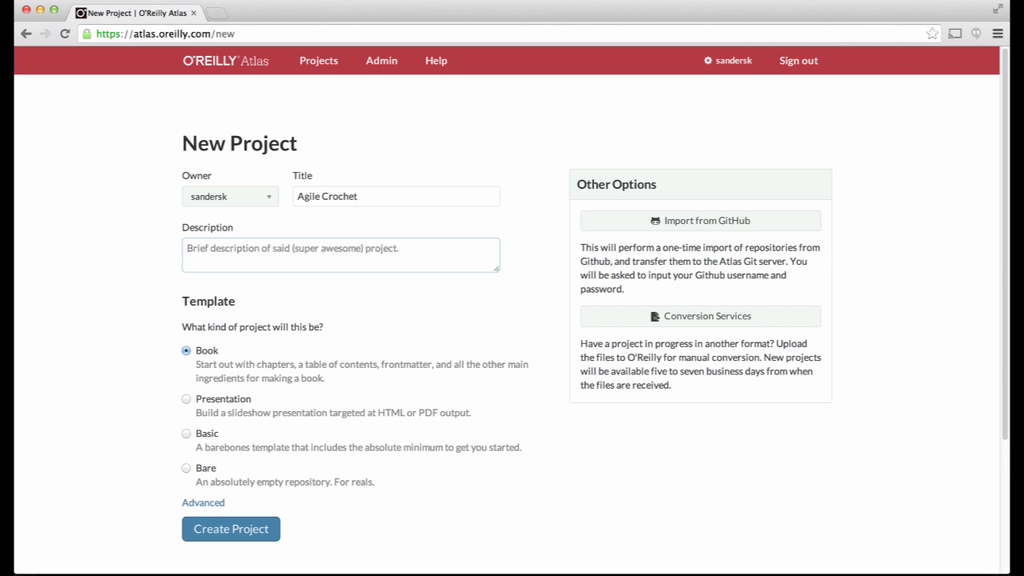
text(Applying modern software development methodology to the production of doilies)
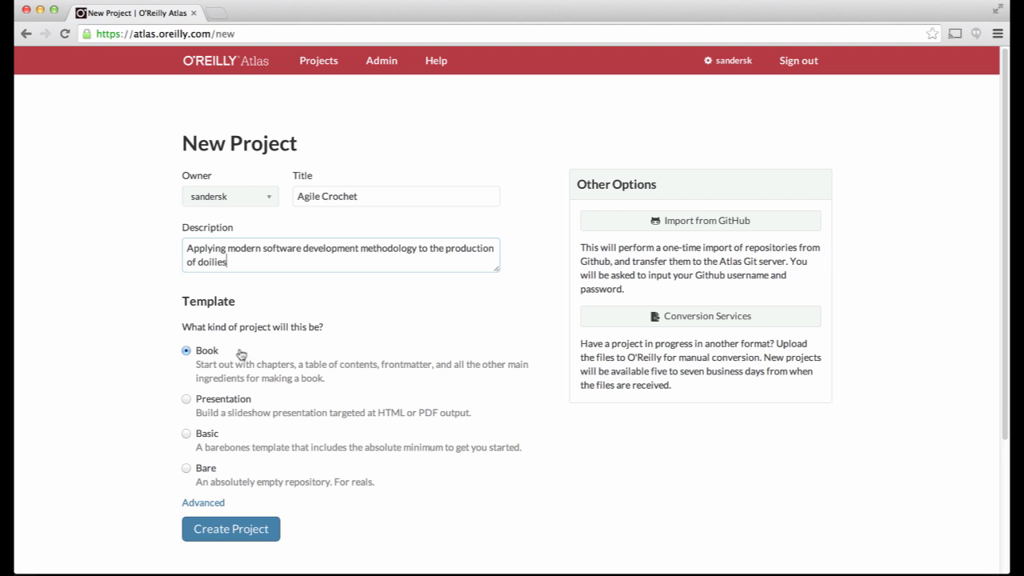
click(186, 435)
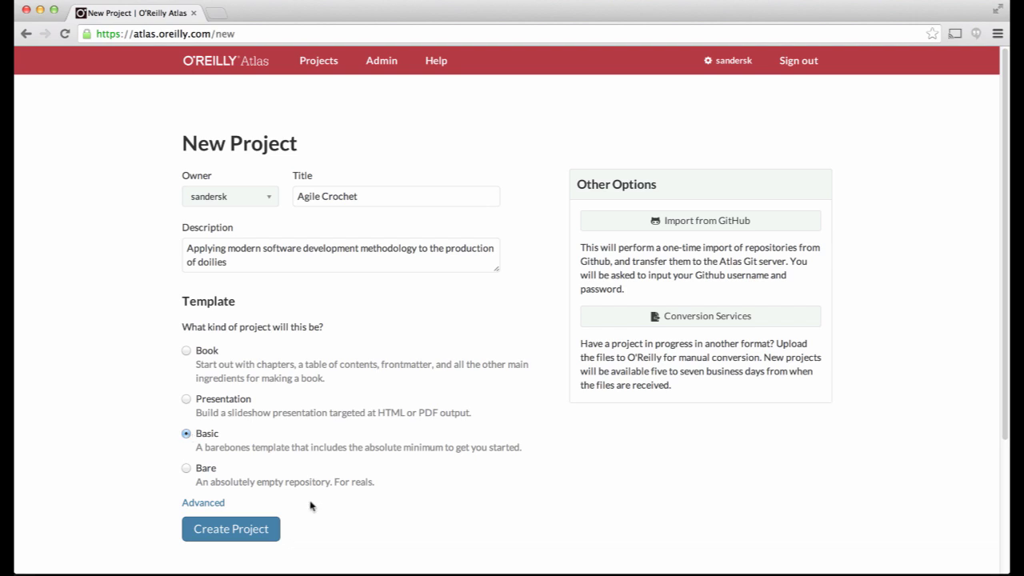
click(269, 528)
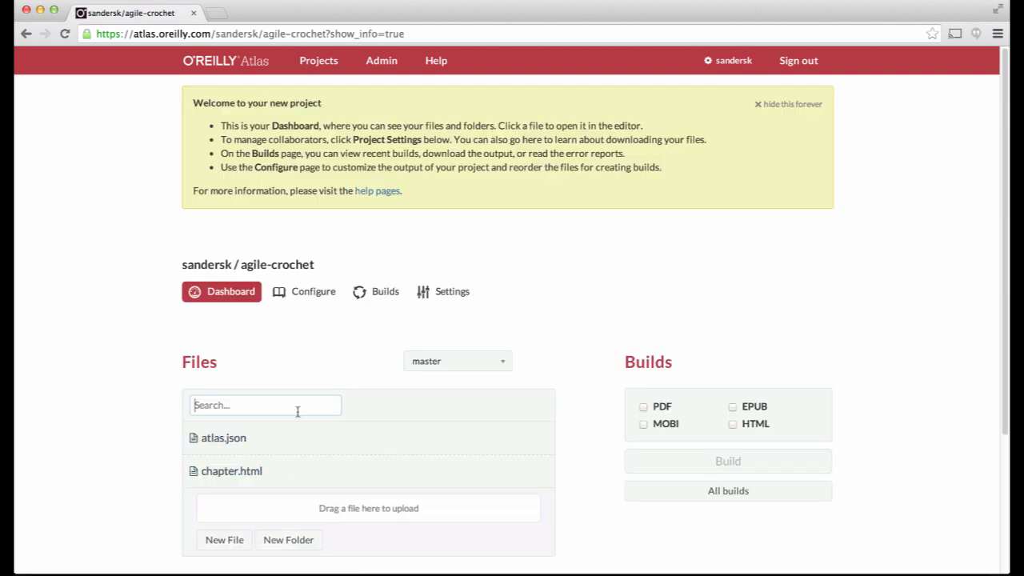
Scroll the Agile Crochet file list to check atlas.json and chapter.html.
scroll(297, 412, down, 2)
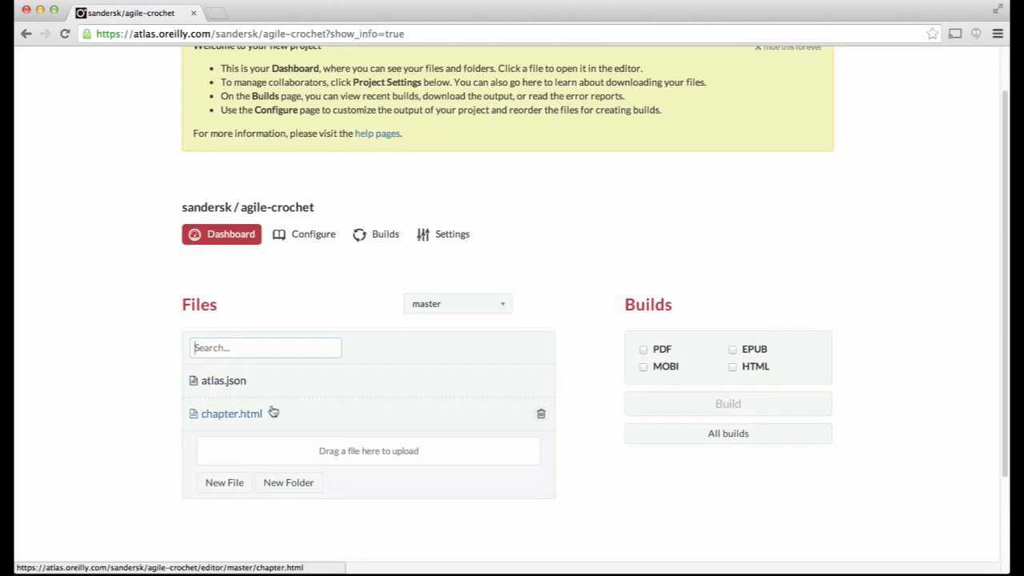